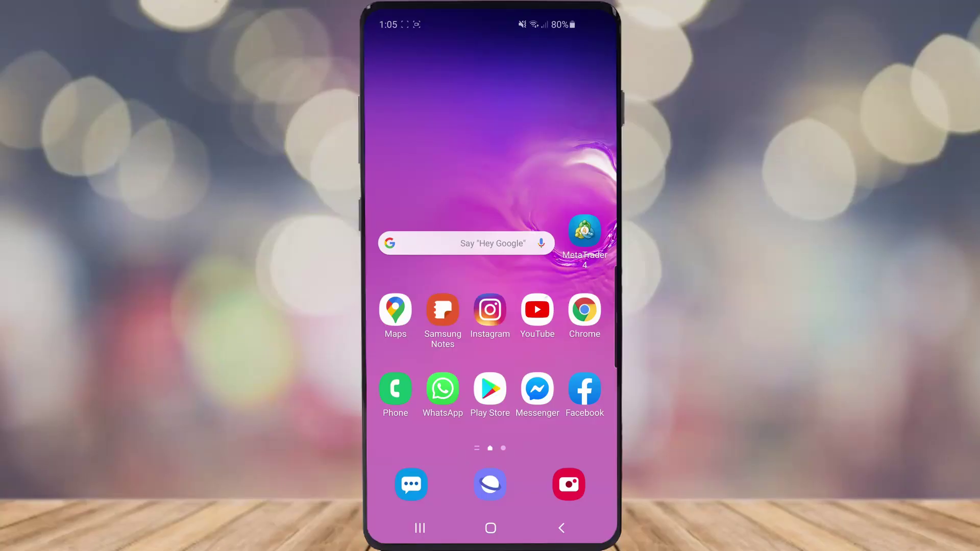
Launch TikTok from the app drawer, pause the playing video and go to the Me profile page.
{"action": "left_click_drag", "start_coordinate": [490, 429], "coordinate": [490, 230]}
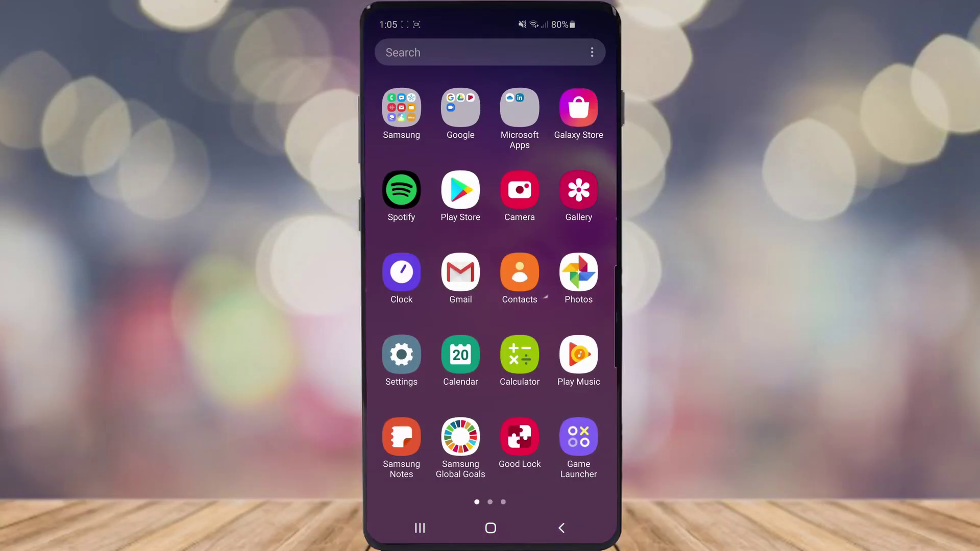
{"action": "left_click_drag", "start_coordinate": [567, 306], "coordinate": [414, 306]}
{"action": "left_click", "coordinate": [401, 353]}
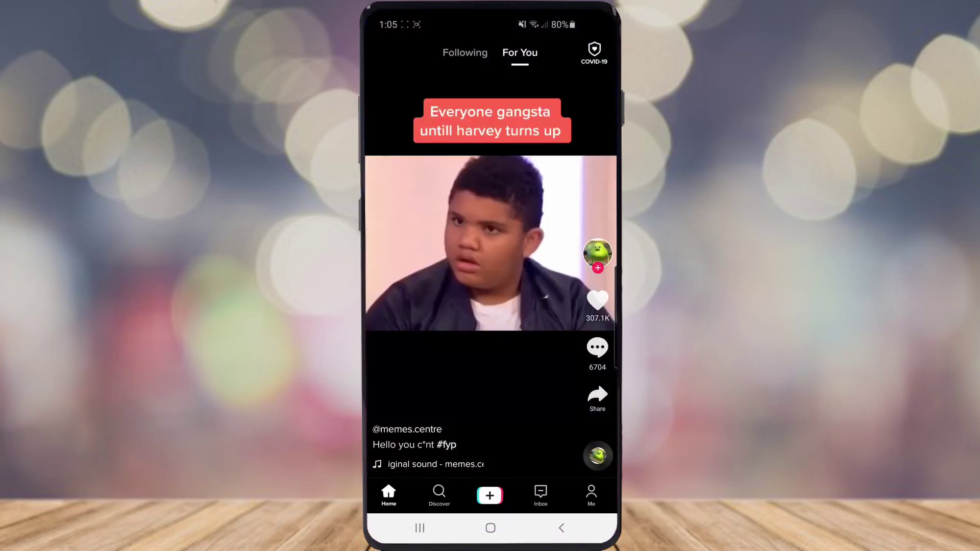
{"action": "left_click", "coordinate": [545, 296]}
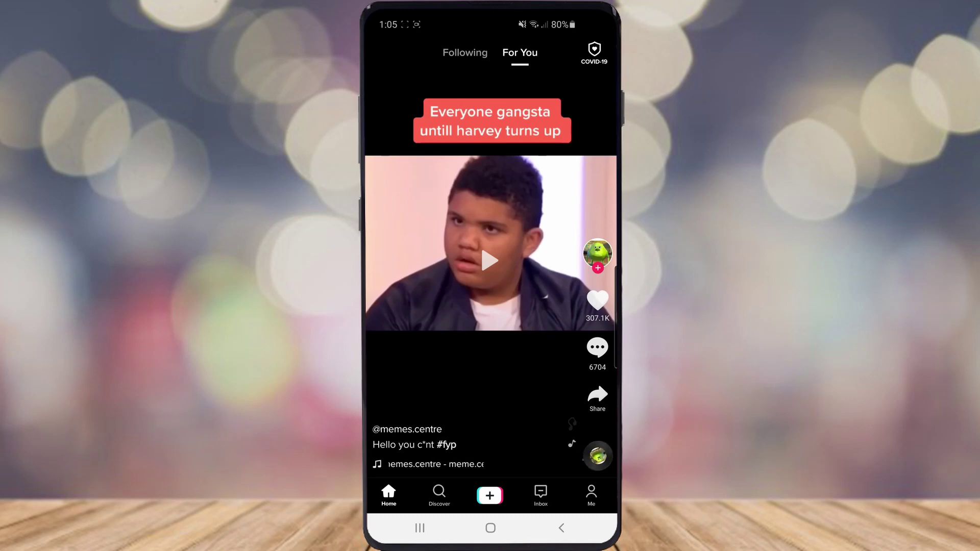
{"action": "left_click", "coordinate": [591, 496]}
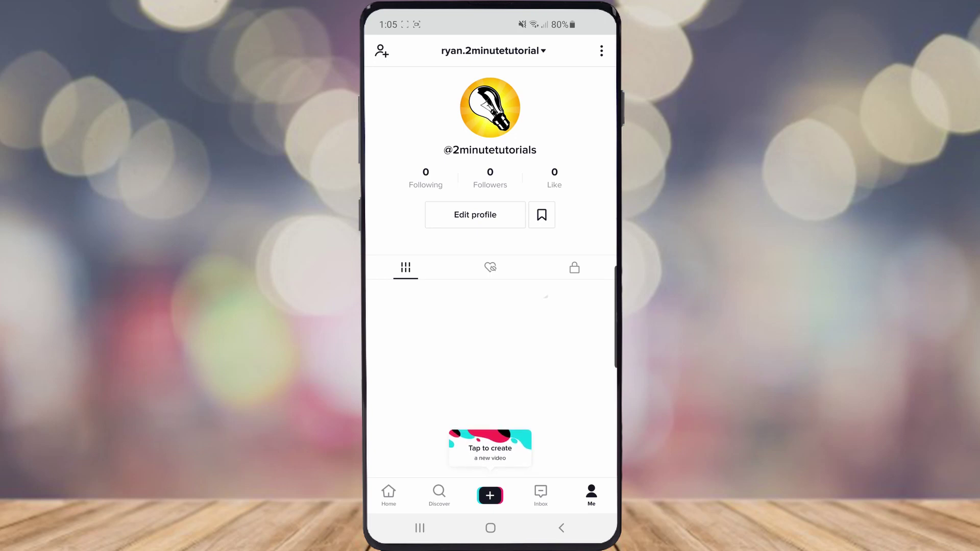
Switch the profile to the Liked (heart) tab, revealing a grid of three liked clips.
{"action": "left_click", "coordinate": [490, 268]}
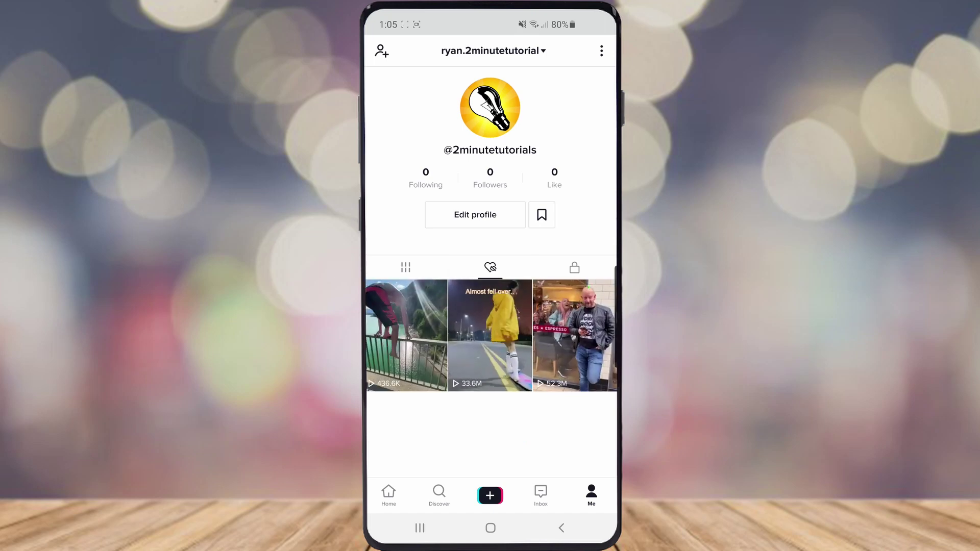